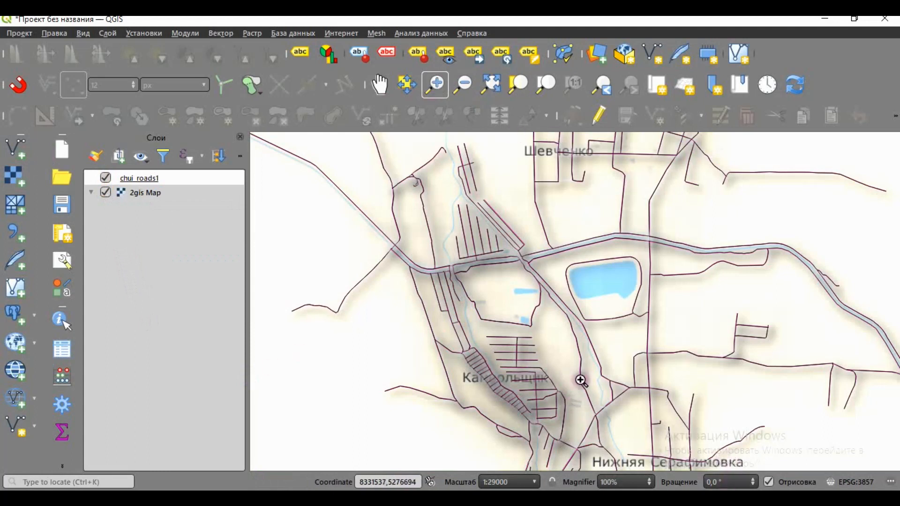
- Hide the 2gis Map base layer so only the chui_roads1 roads are drawn
left_click_drag(586, 340, 498, 322)
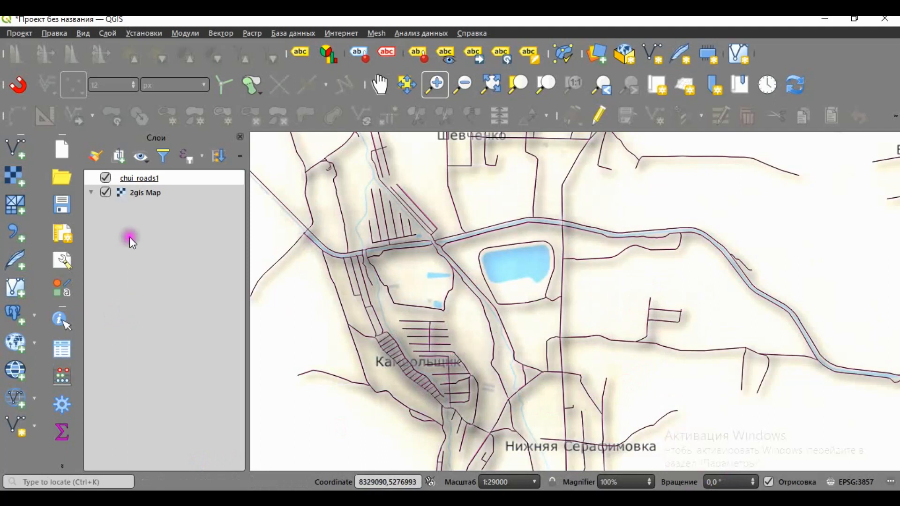
left_click(105, 193)
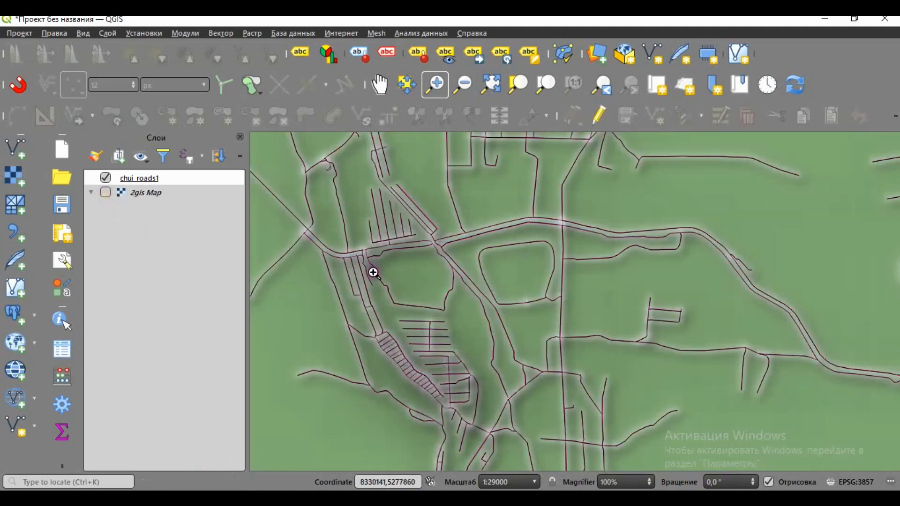
scroll(477, 344, "up", 1)
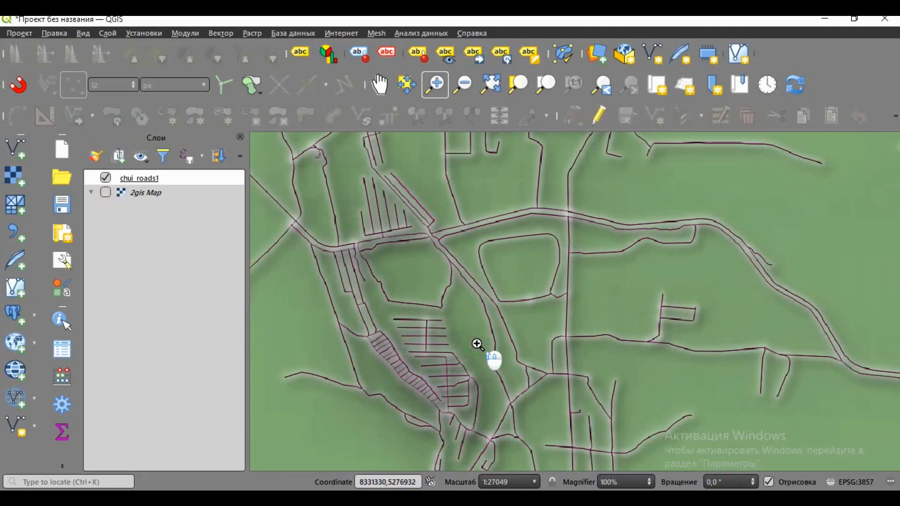
scroll(478, 344, "up", 1)
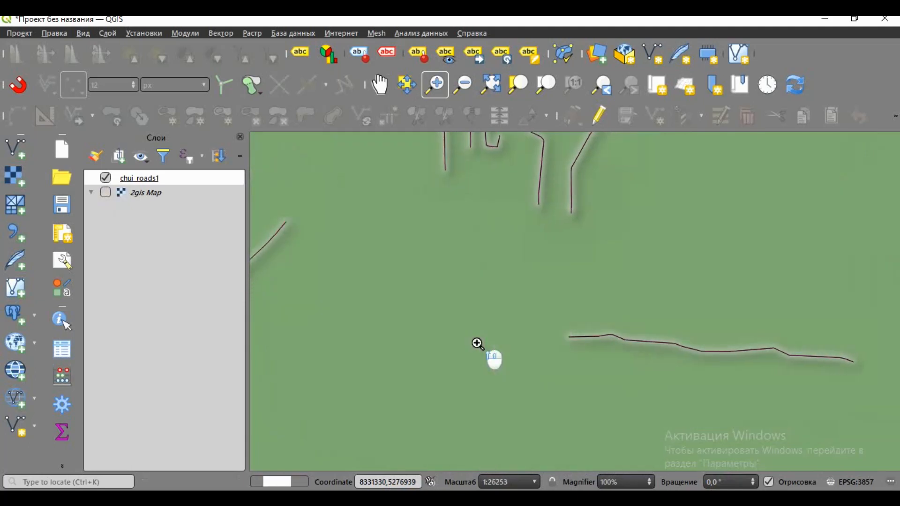
- Open the chui_roads1 layer's properties and set its labelling mode to Single Labels
right_click(148, 181)
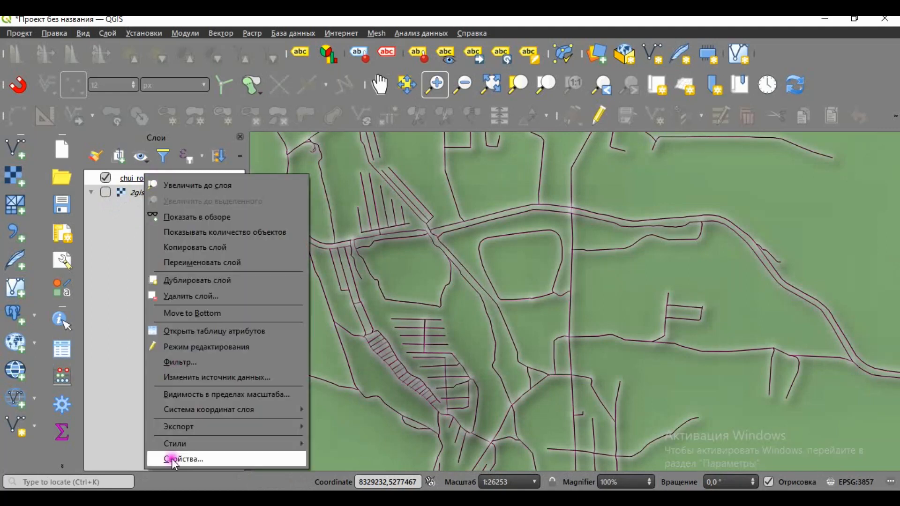
left_click(192, 459)
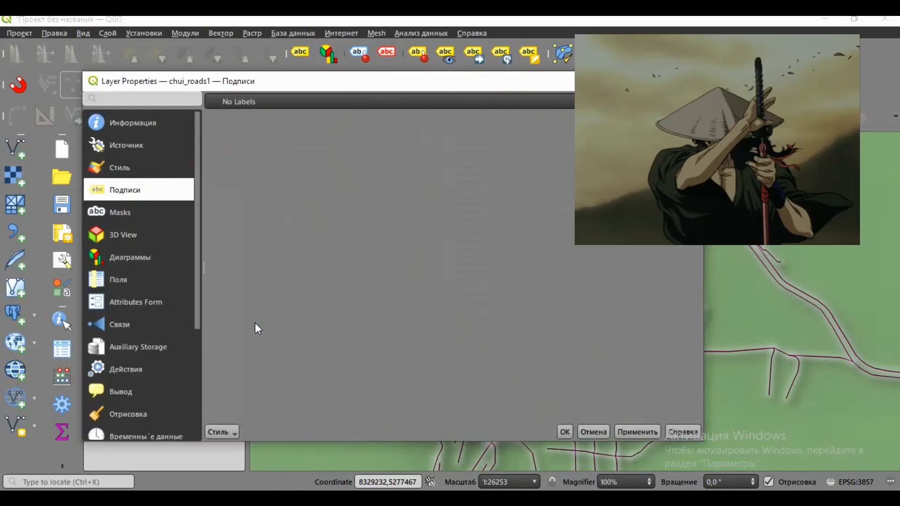
left_click(135, 167)
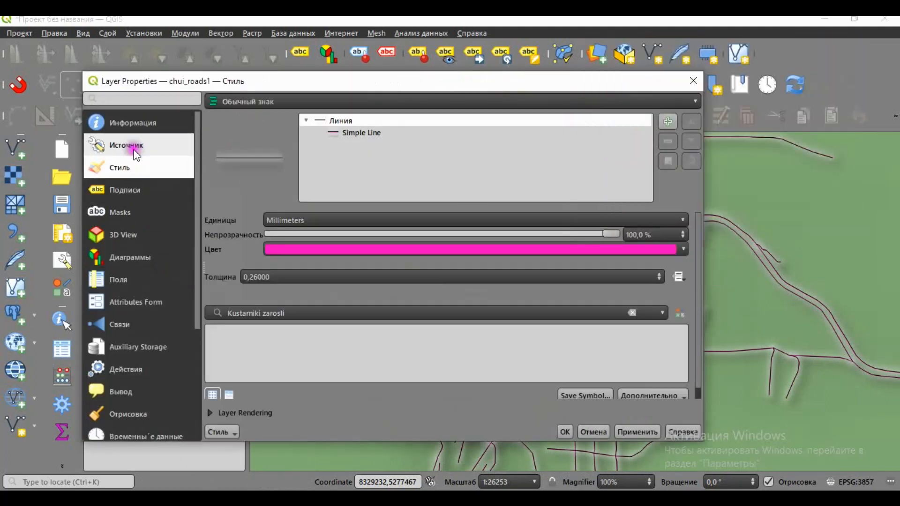
left_click(134, 150)
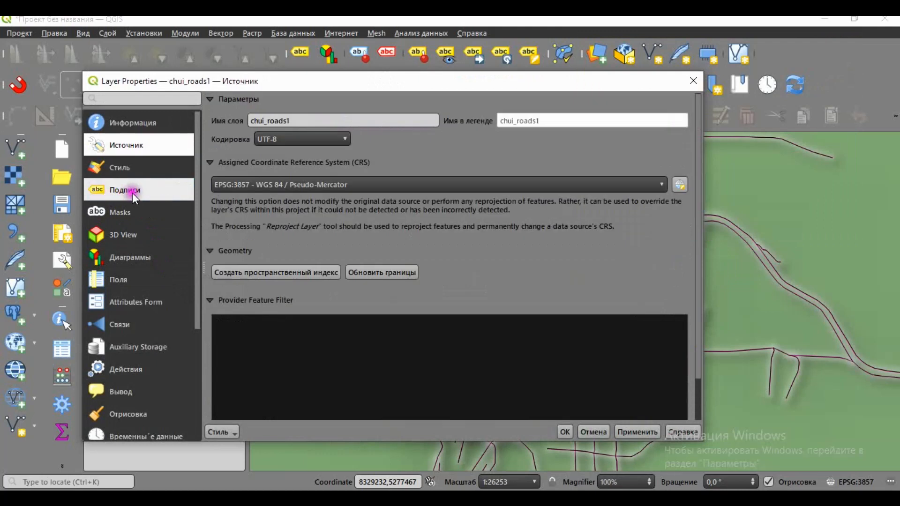
left_click(114, 197)
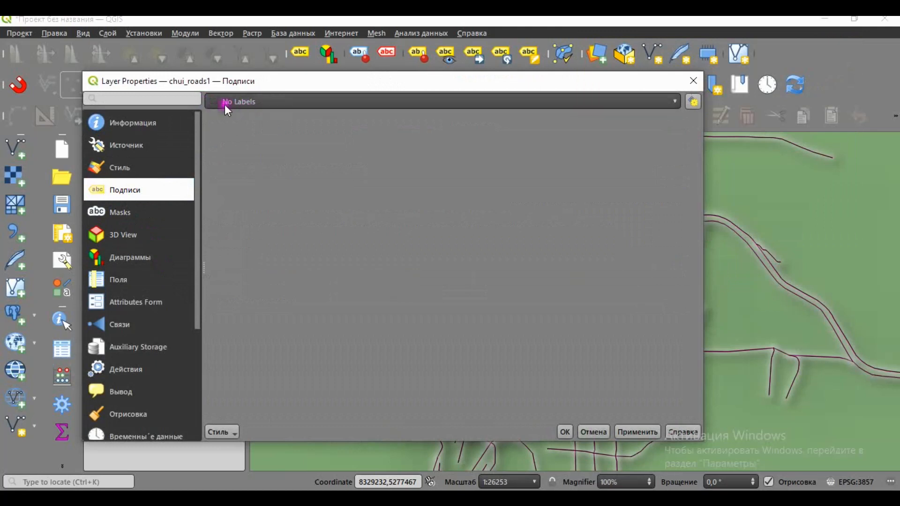
left_click(268, 105)
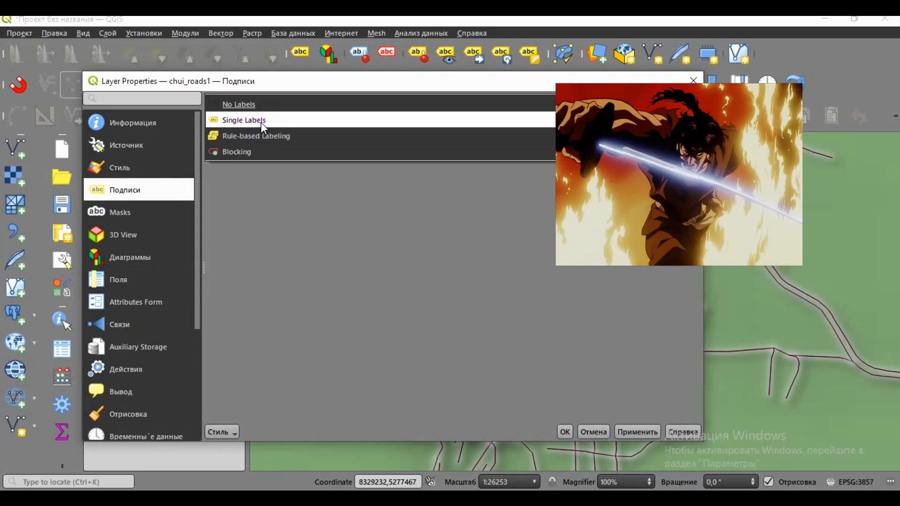
left_click(260, 122)
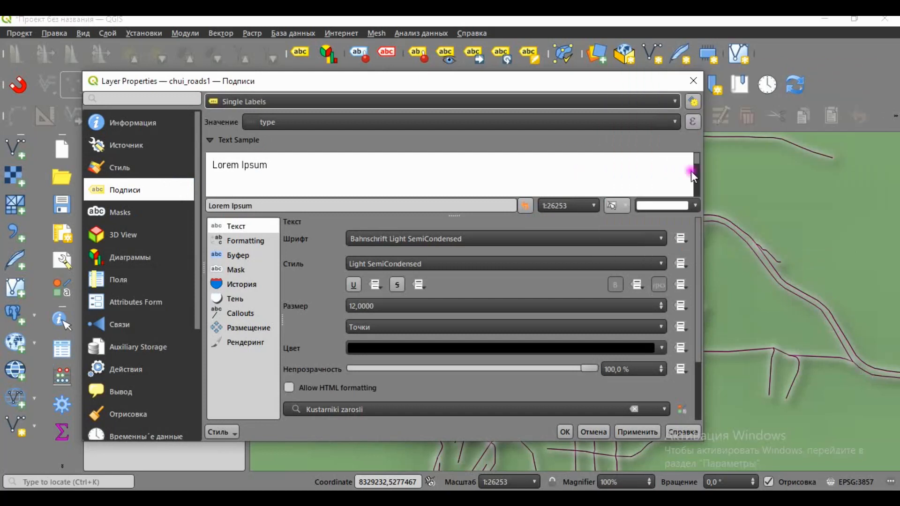
- Narrow the properties dialog, shift it off the map and set the label value to the name field
left_click_drag(703, 176, 623, 176)
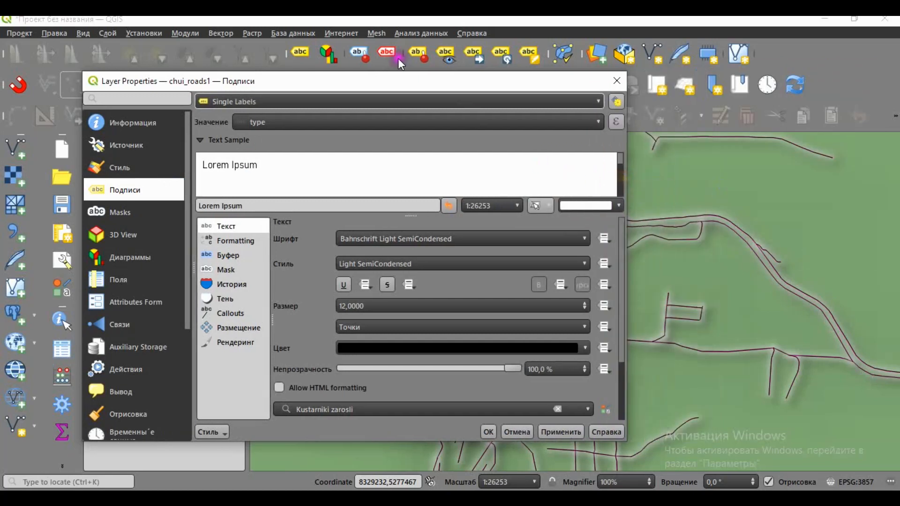
left_click_drag(375, 83, 338, 96)
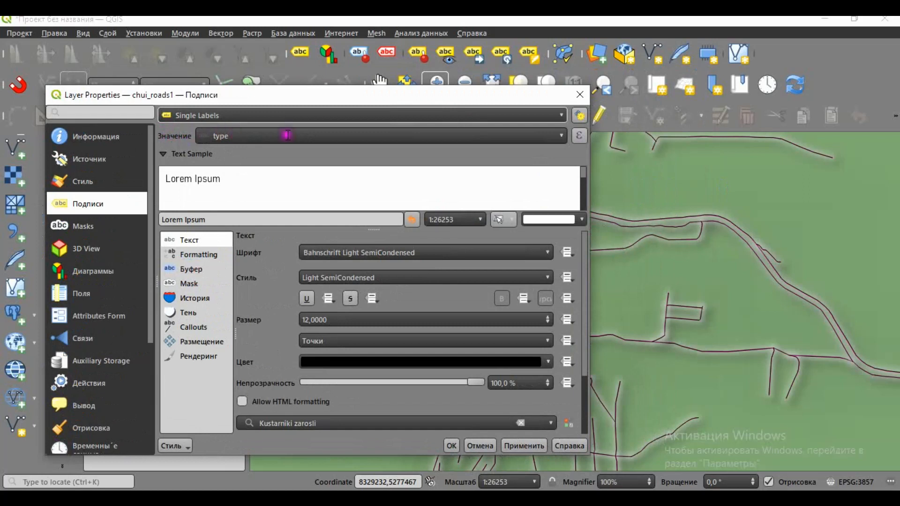
left_click(559, 138)
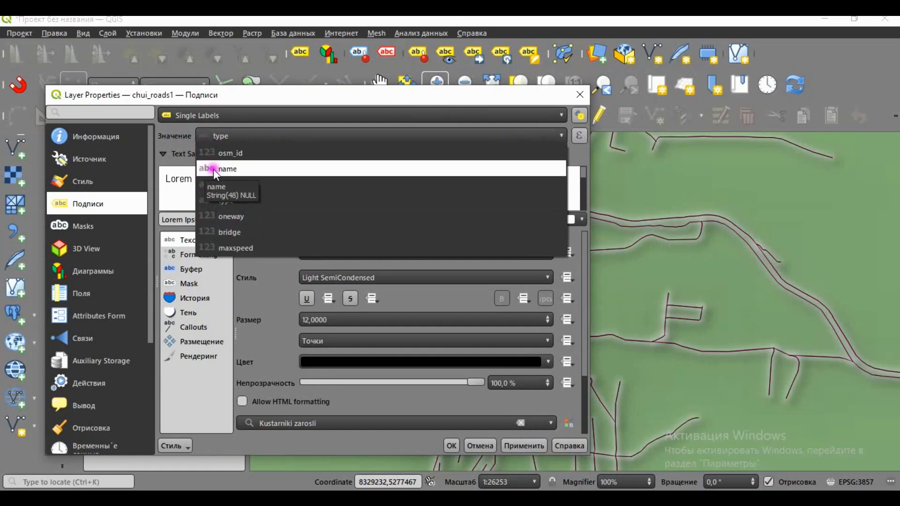
left_click(235, 167)
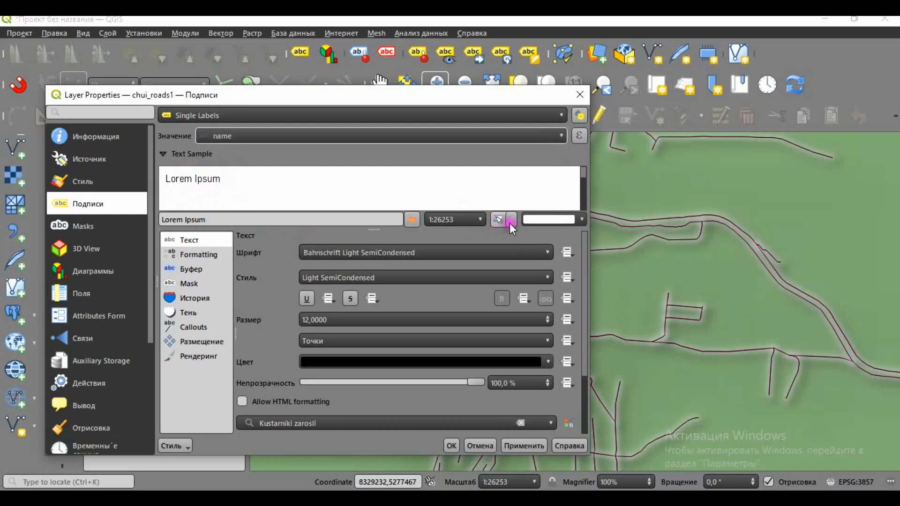
- Try a red background for the label text sample, and restore the default colour
left_click(580, 218)
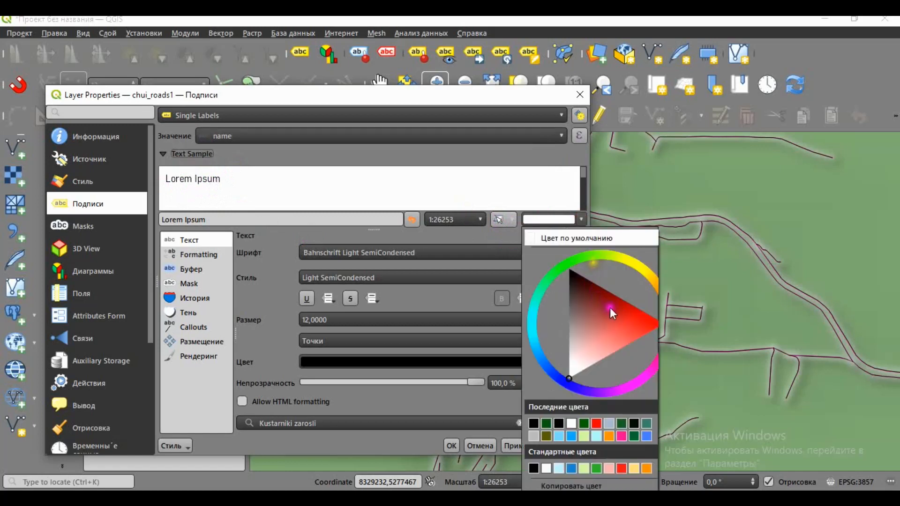
left_click(626, 310)
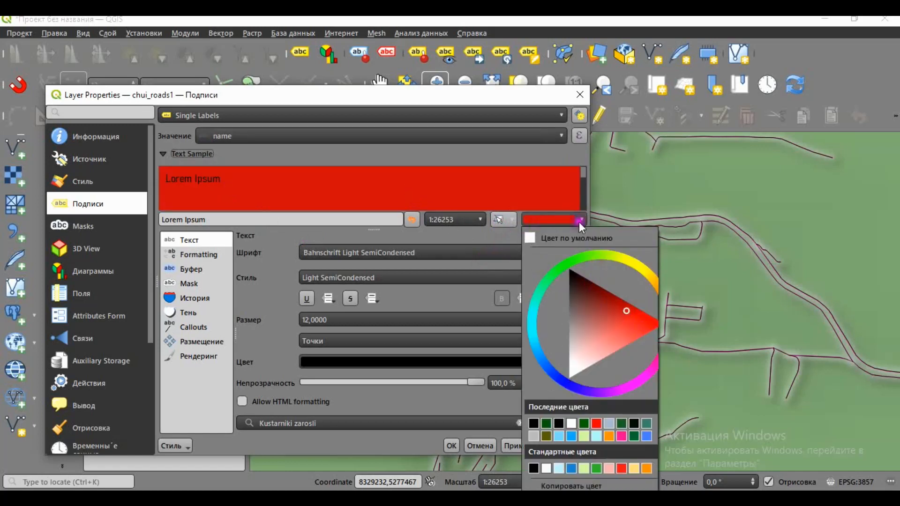
left_click(528, 238)
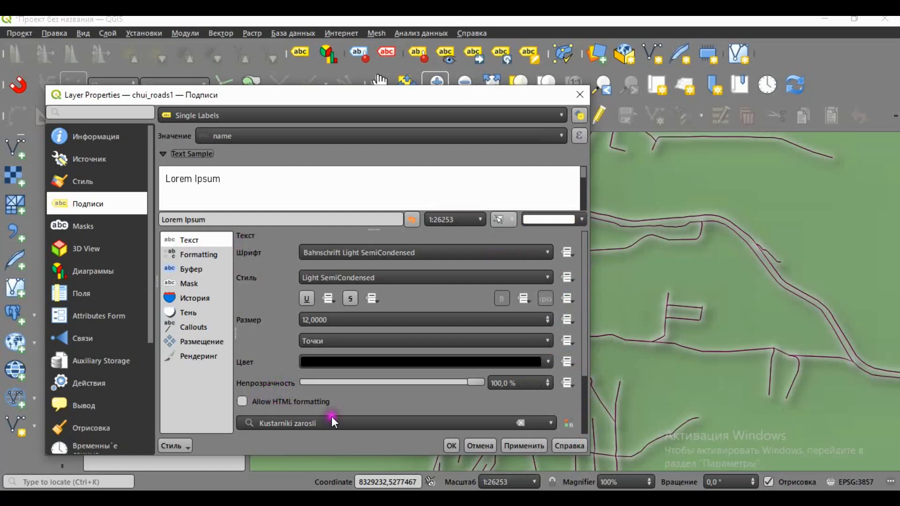
- Move the properties dialog aside to uncover the map and apply the name labels to the roads
left_click_drag(584, 361, 277, 313)
left_click_drag(283, 103, 183, 98)
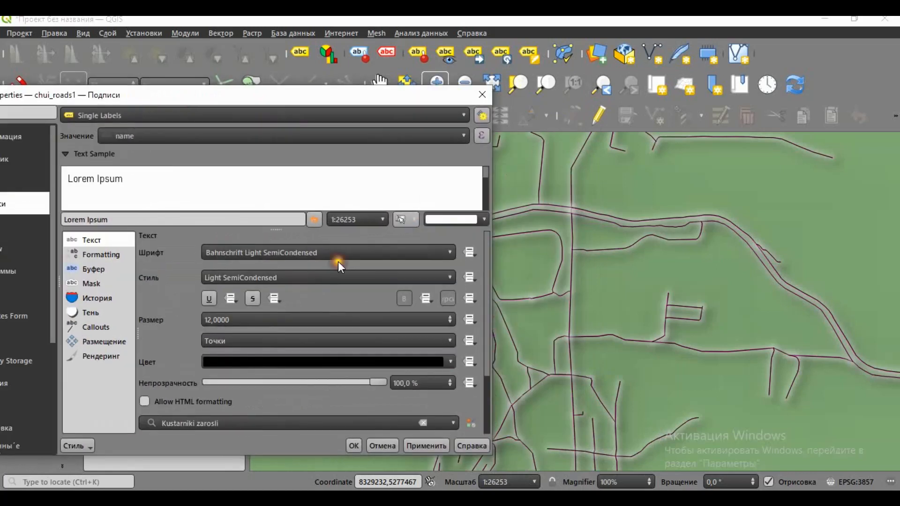
left_click(428, 446)
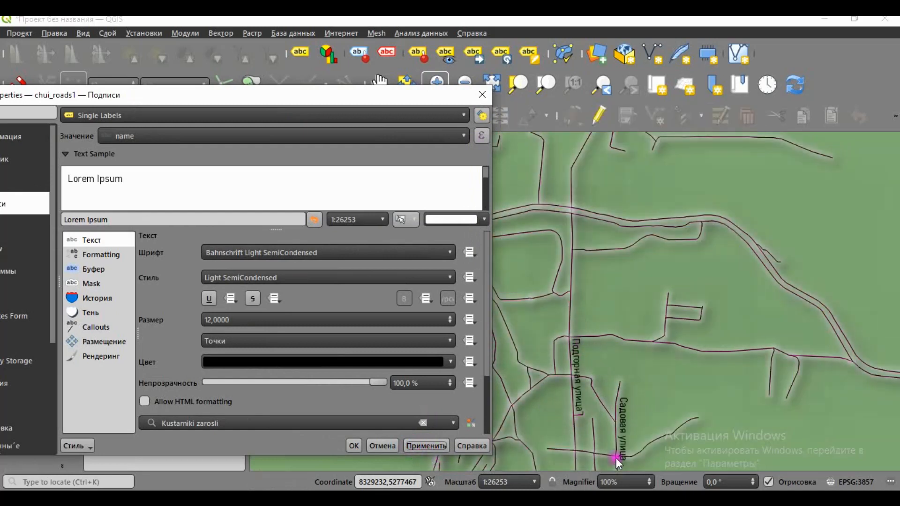
mouse_move(363, 97)
left_mouse_down()
mouse_move(213, 109)
mouse_move(100, 176)
mouse_move(399, 91)
mouse_move(372, 96)
left_mouse_up()
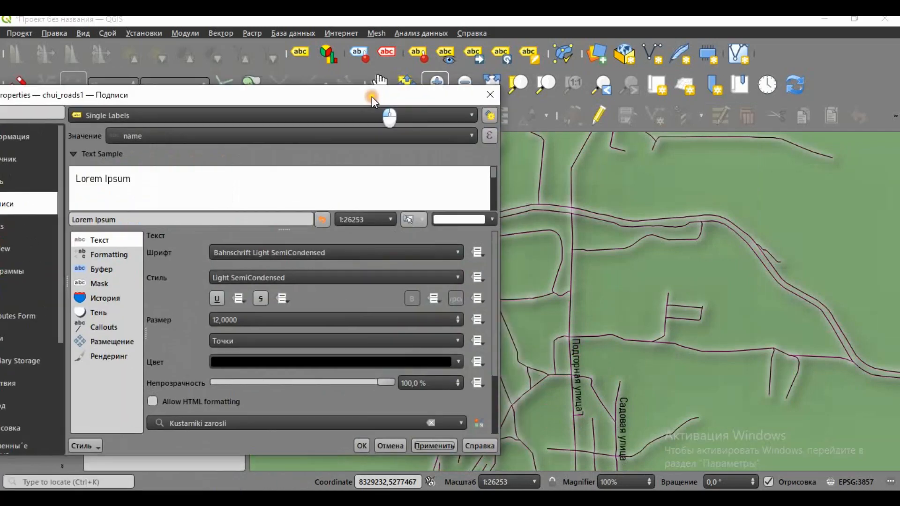
- Change the road label font to Comic Sans MS and apply it to the map
left_click(457, 252)
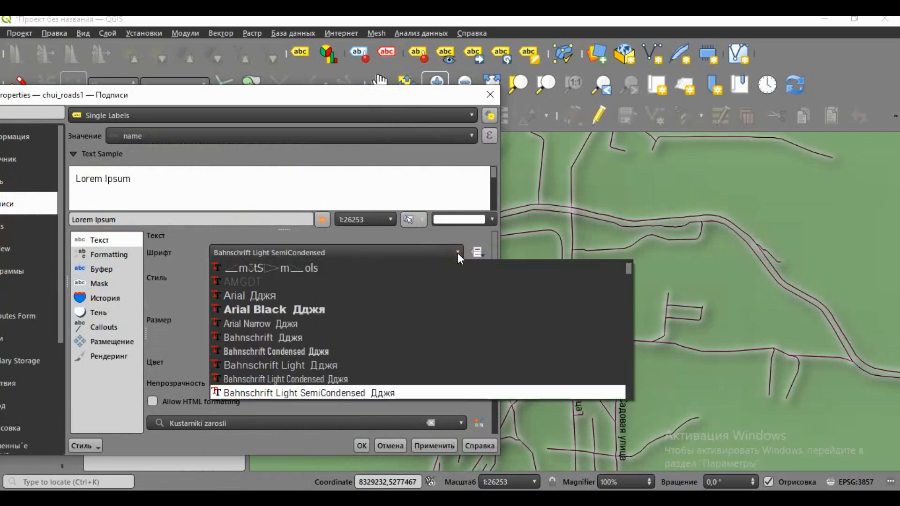
left_click(457, 252)
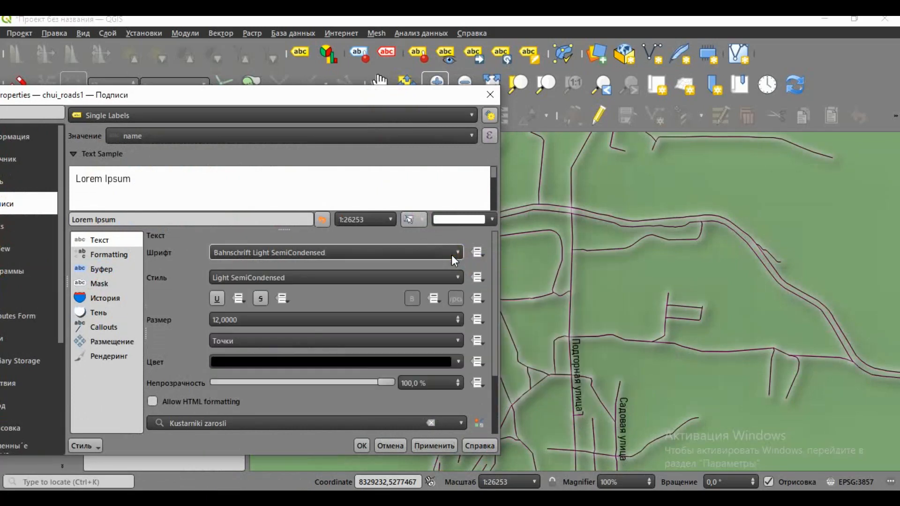
left_click(457, 253)
scroll(463, 286, "down", 2)
scroll(392, 364, "down", 5)
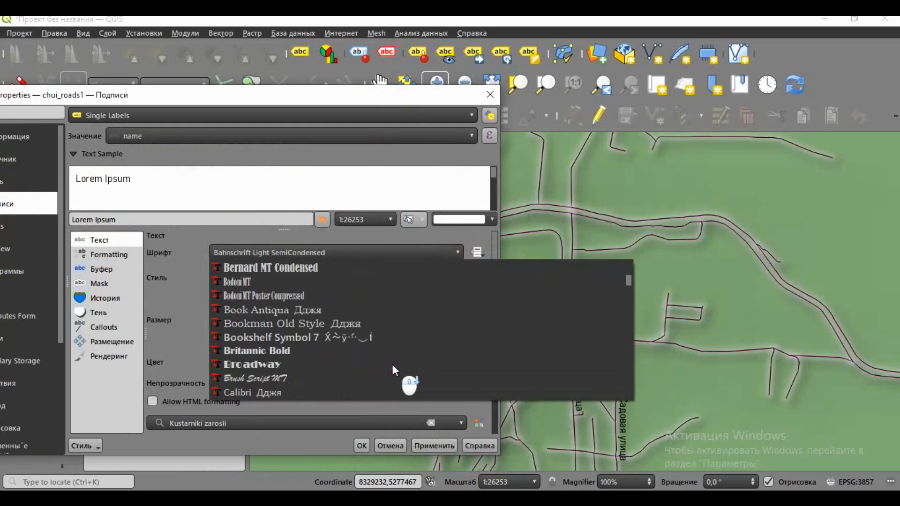
scroll(392, 364, "down", 4)
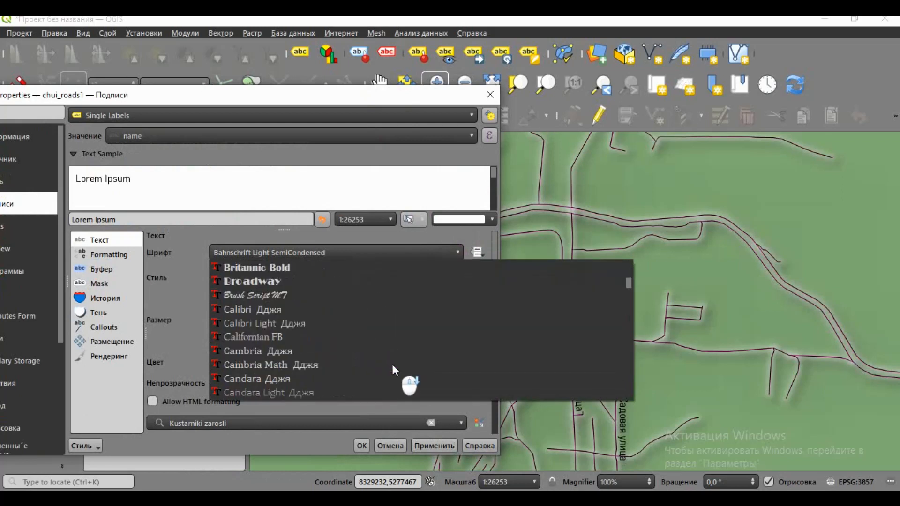
scroll(391, 364, "down", 1)
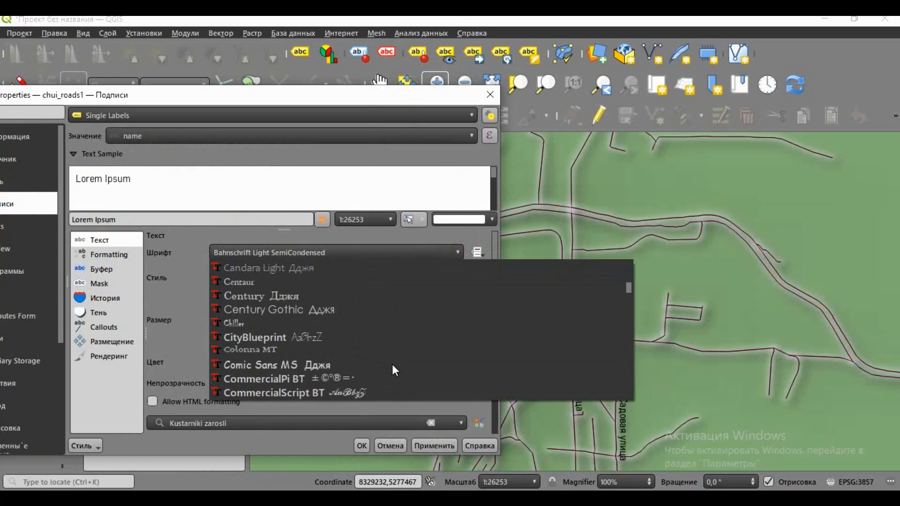
left_click(344, 366)
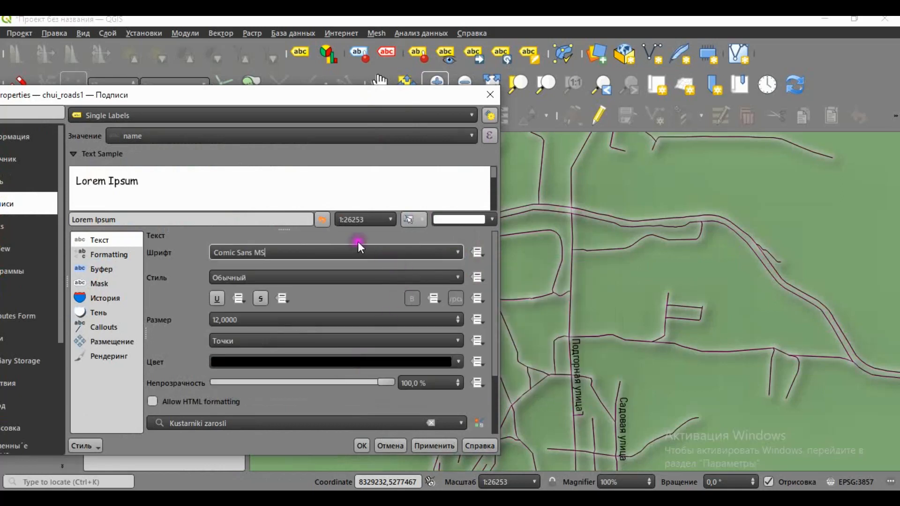
left_click(437, 442)
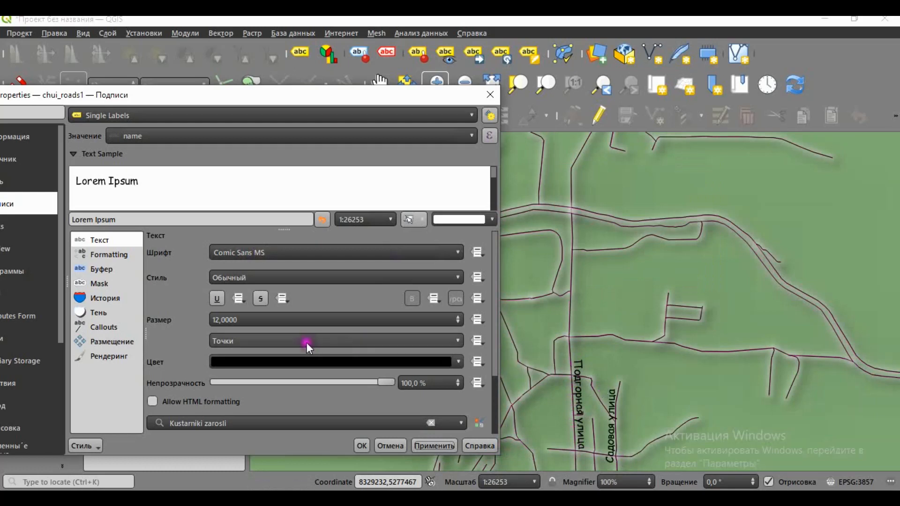
- Set the label font style to Полужирный (bold) and apply it to the map
left_click(458, 279)
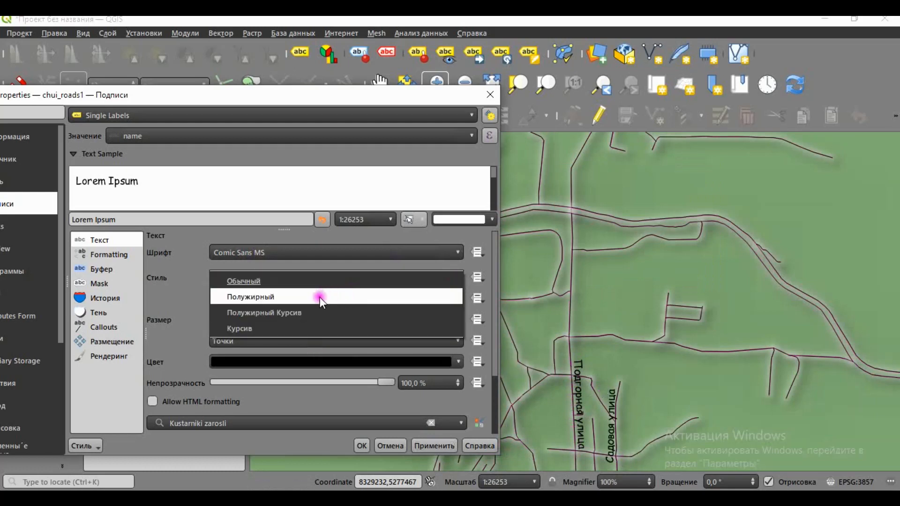
left_click(273, 298)
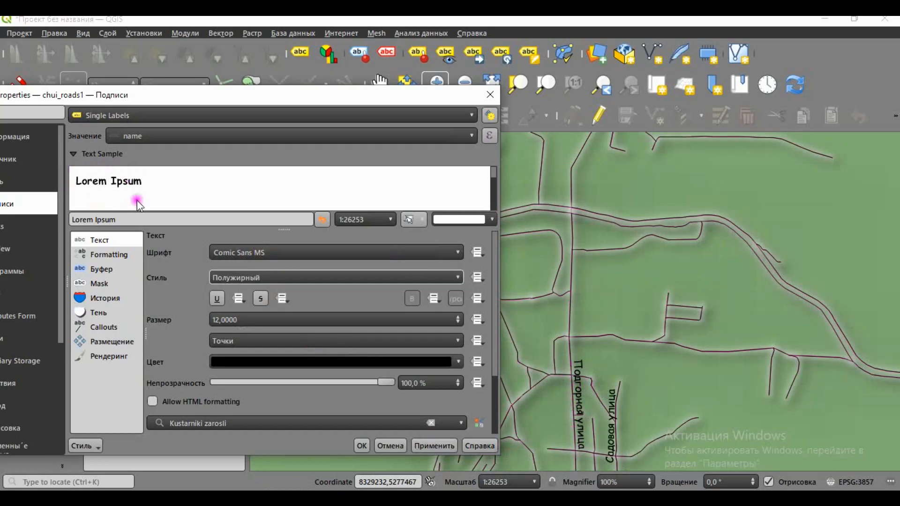
left_click(434, 445)
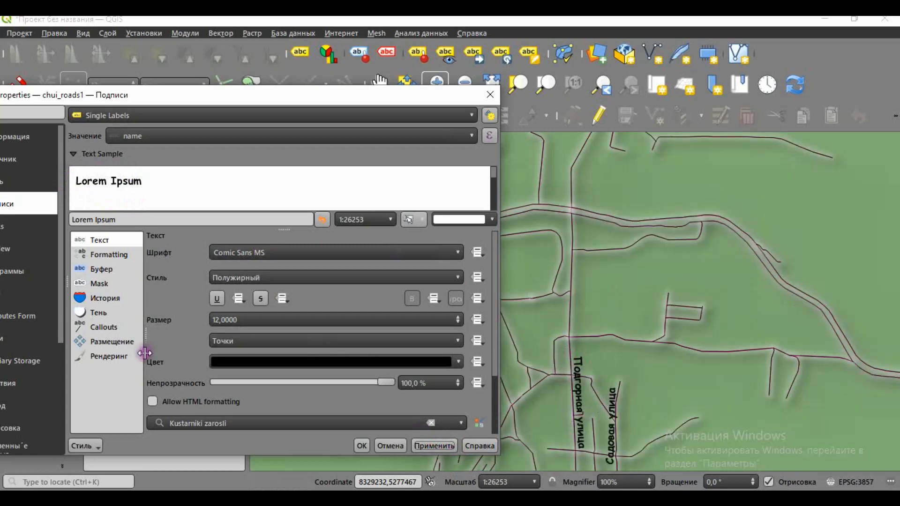
- Add underline and strikethrough to the road label text and apply both to the map
left_click(217, 299)
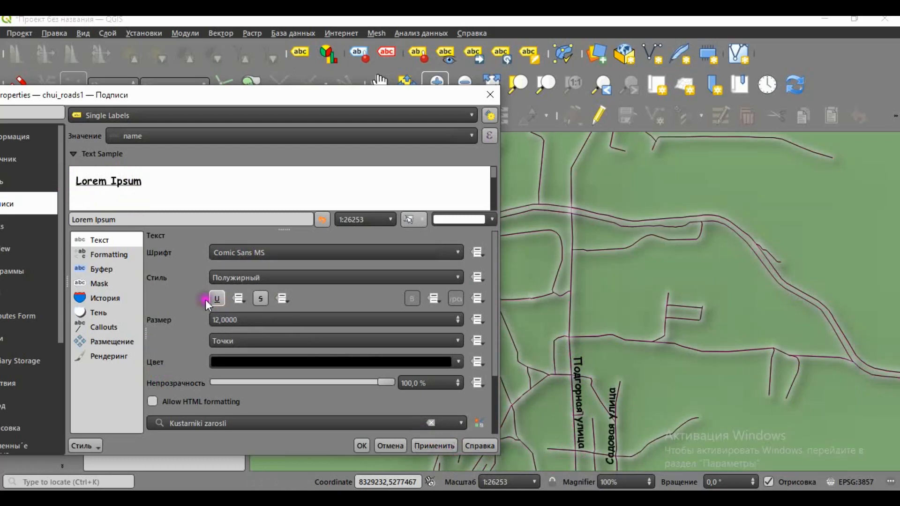
left_click(216, 300)
left_click(215, 300)
left_click(261, 298)
left_click(432, 445)
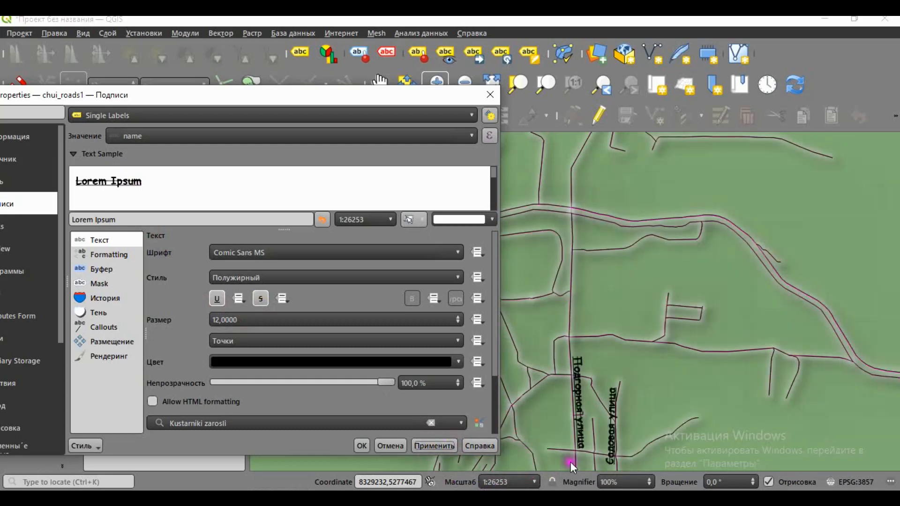
- Remove the strikethrough from the road labels, keeping the underline, and apply the change
left_click(261, 299)
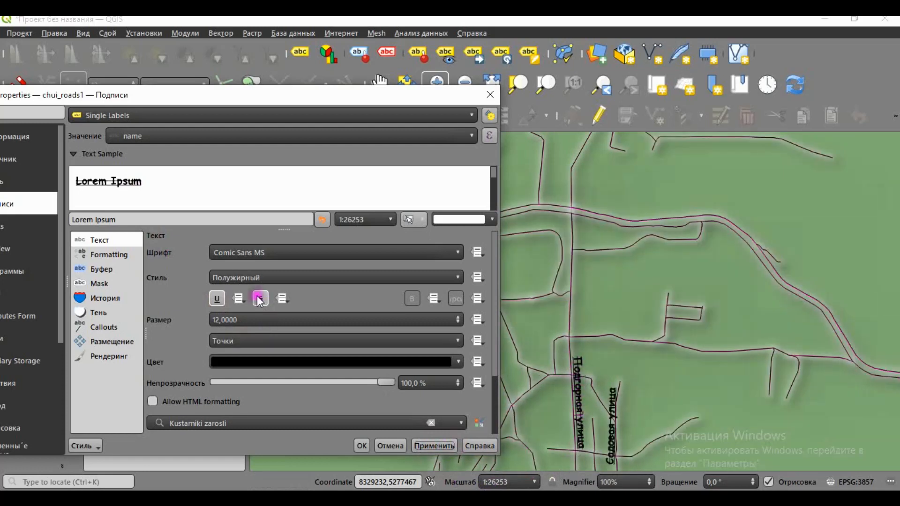
left_click(432, 446)
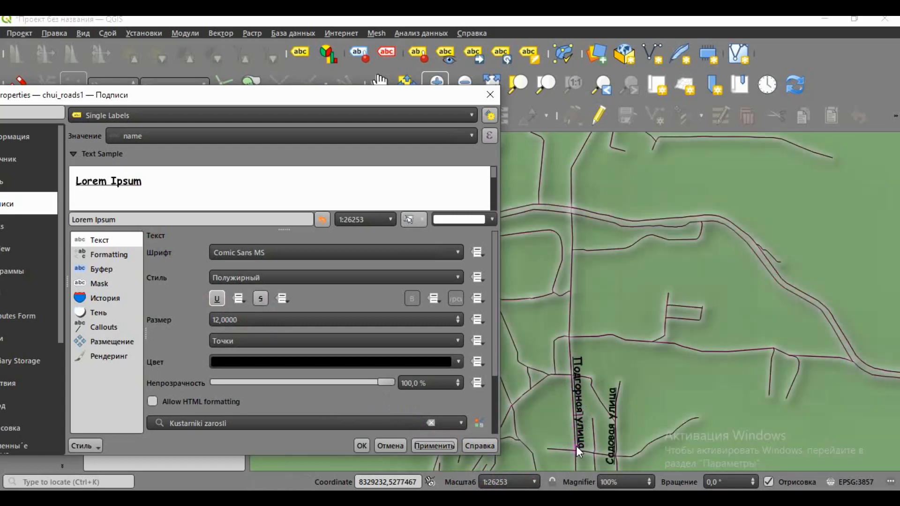
- Remove the underline from the road labels, apply the change and close the layer properties
left_click(218, 298)
left_click(436, 449)
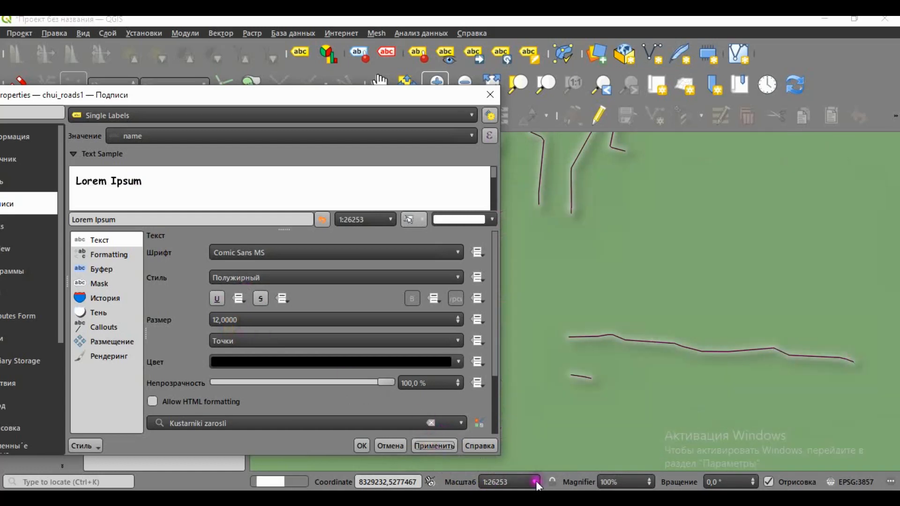
left_click_drag(342, 100, 183, 128)
double_click(300, 123)
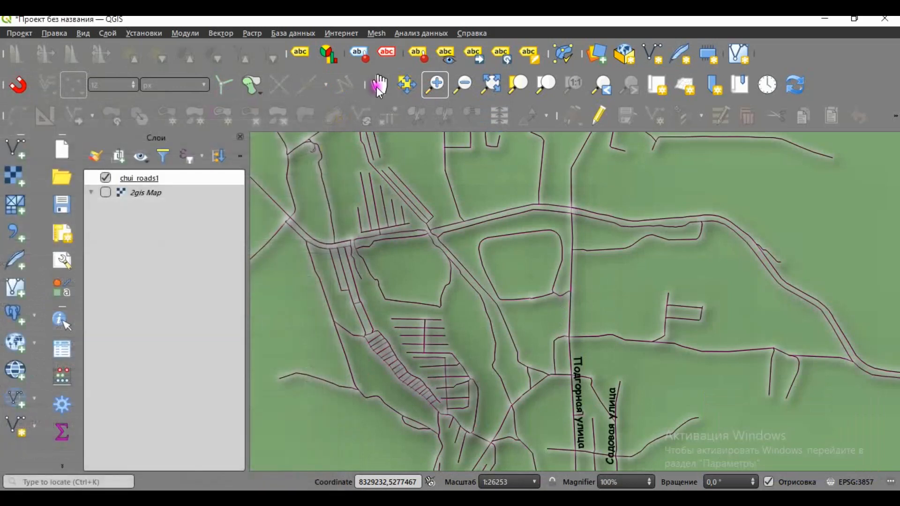
- Reopen the label properties of the chui_roads1 layer, keeping the labelled streets on the map in view
scroll(307, 347, "up", 1)
right_click(179, 181)
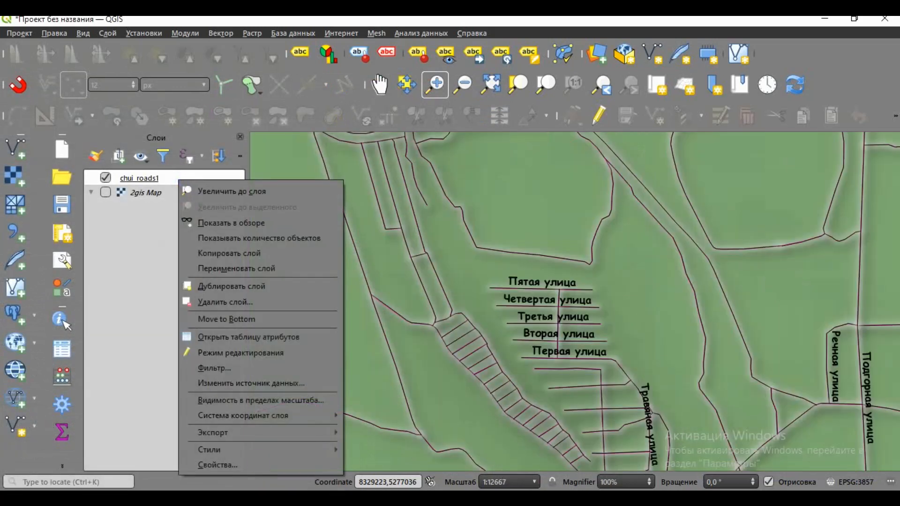
left_click(240, 463)
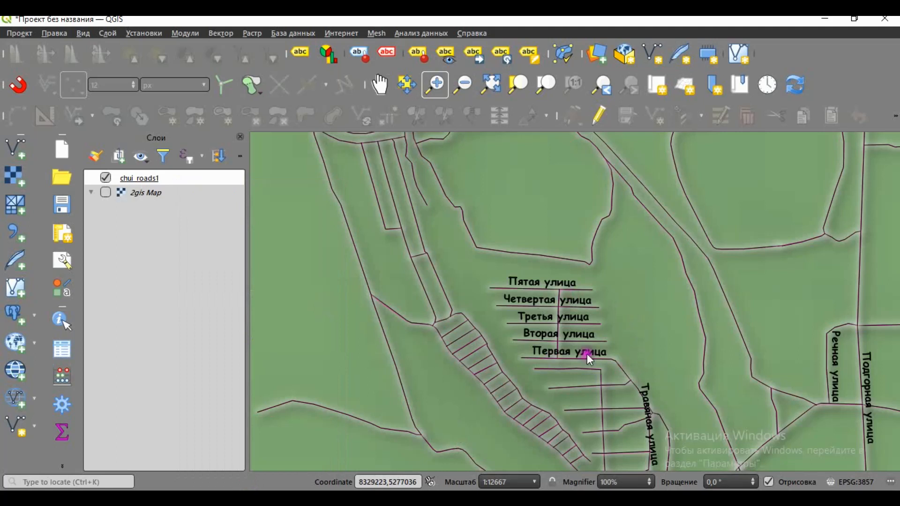
left_click_drag(241, 140, 332, 101)
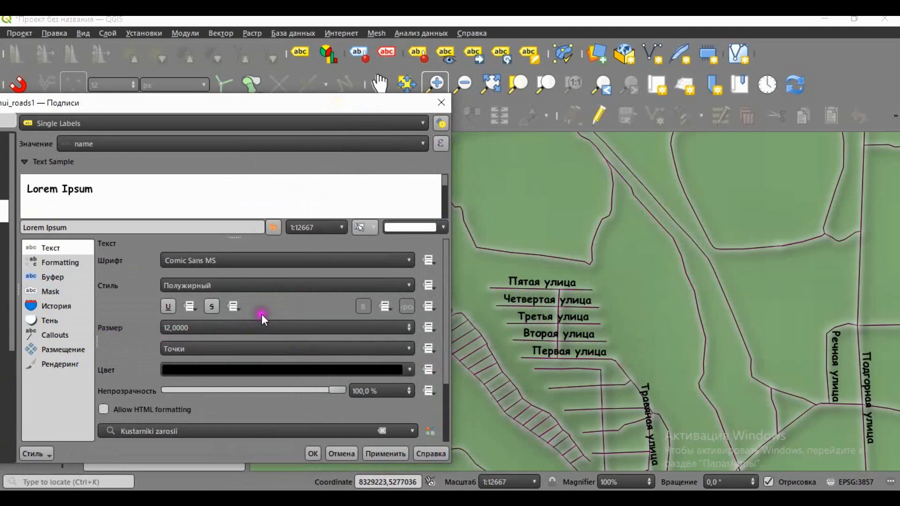
- Raise the road label text size step by step to 32 points
left_click(409, 328)
left_click(409, 329)
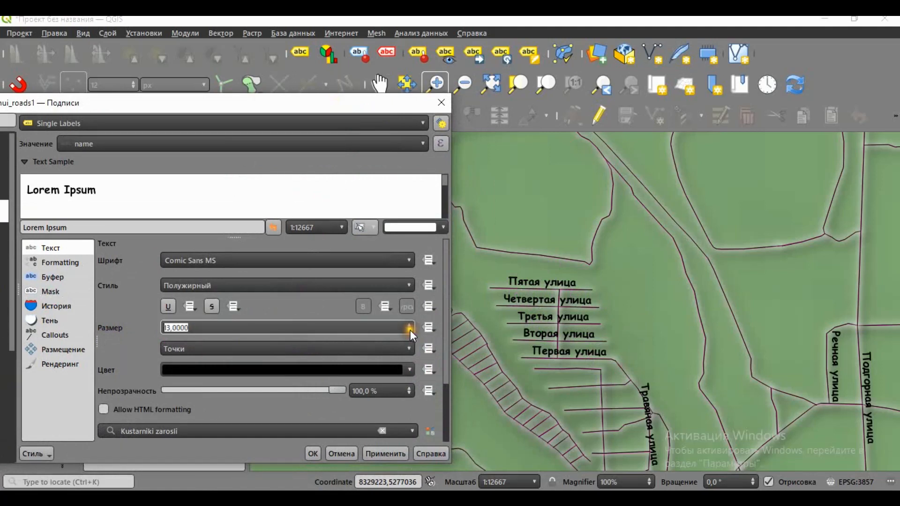
left_click(409, 328)
left_click(410, 328)
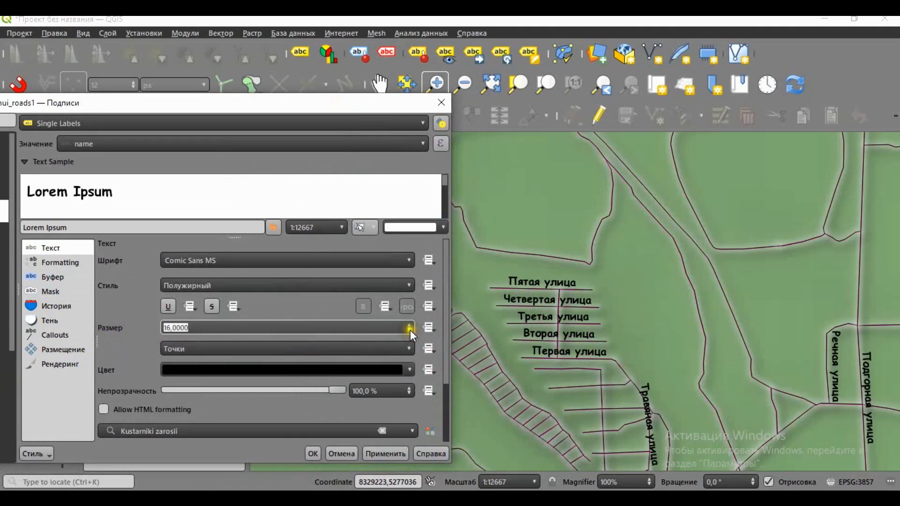
left_click(410, 325)
left_click(410, 325)
left_click(409, 325)
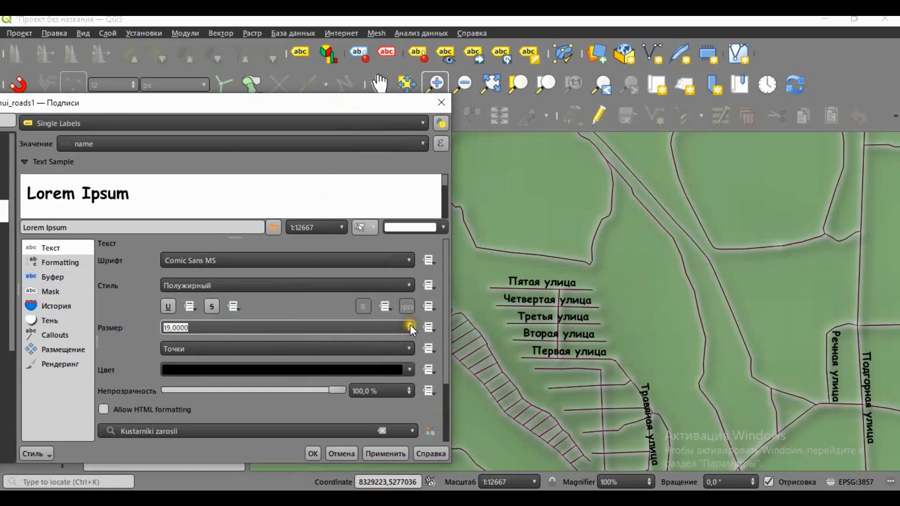
left_click(410, 326)
left_click(410, 326)
left_click(410, 325)
left_click(410, 328)
left_click(409, 328)
left_click(409, 328)
left_click(407, 326)
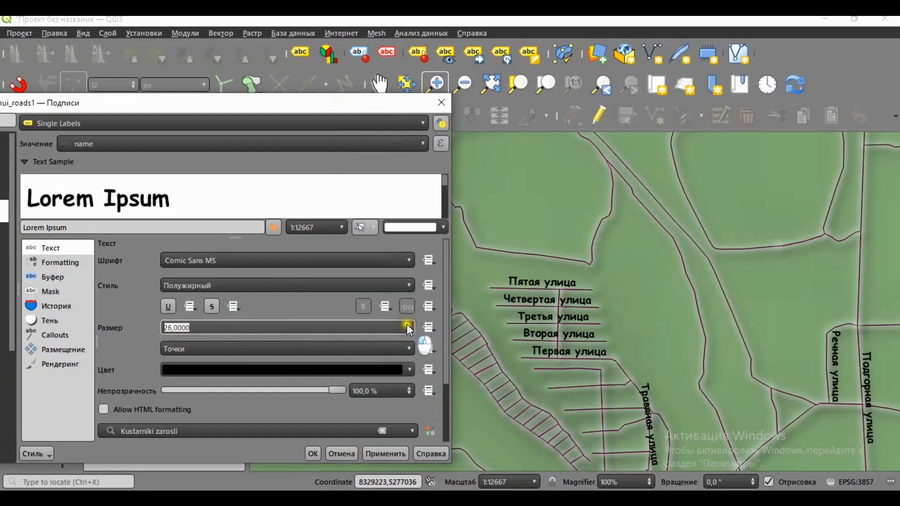
left_click(406, 325)
- Set the road label text size to 6 points and its colour to dark green, and apply both
left_click(174, 329)
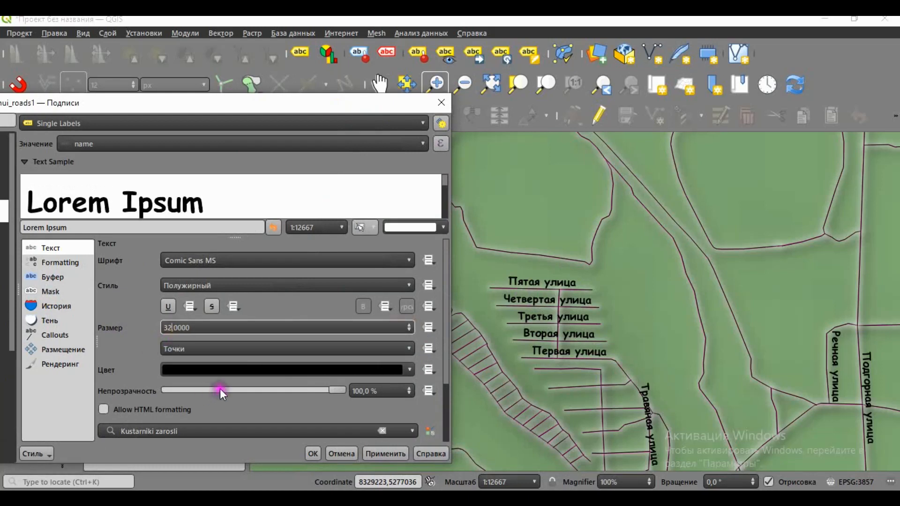
key("BackSpace")
key("BackSpace")
type("6")
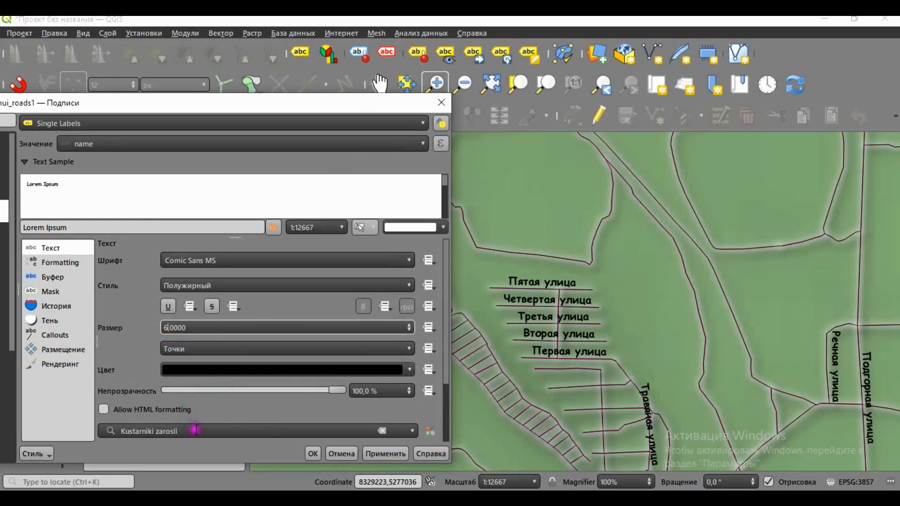
left_click(410, 371)
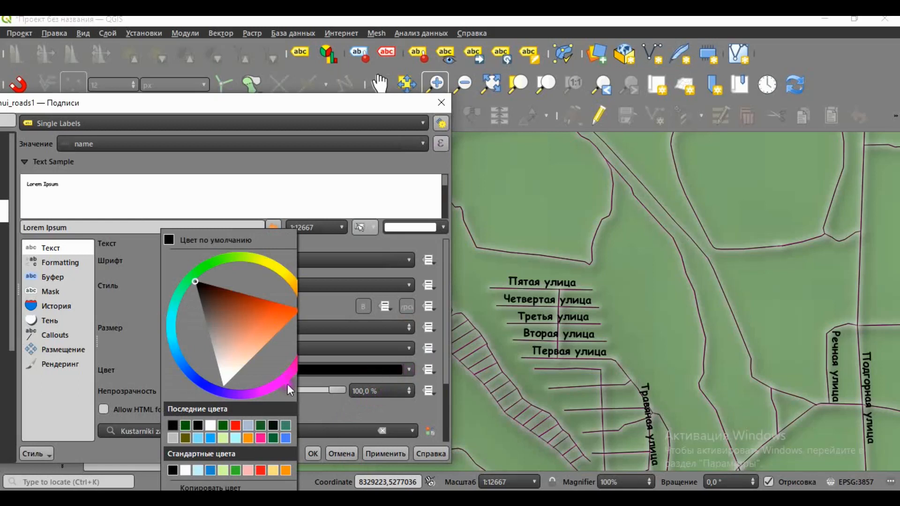
left_click(187, 426)
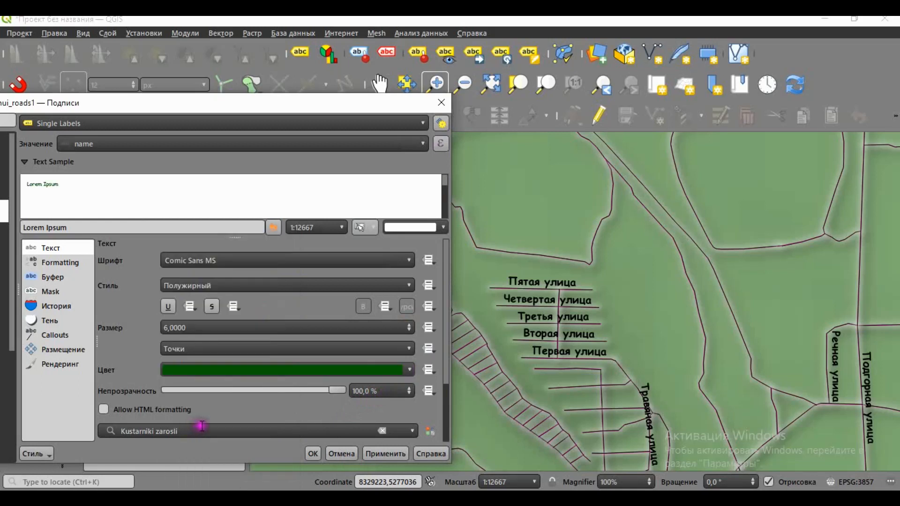
left_click(375, 455)
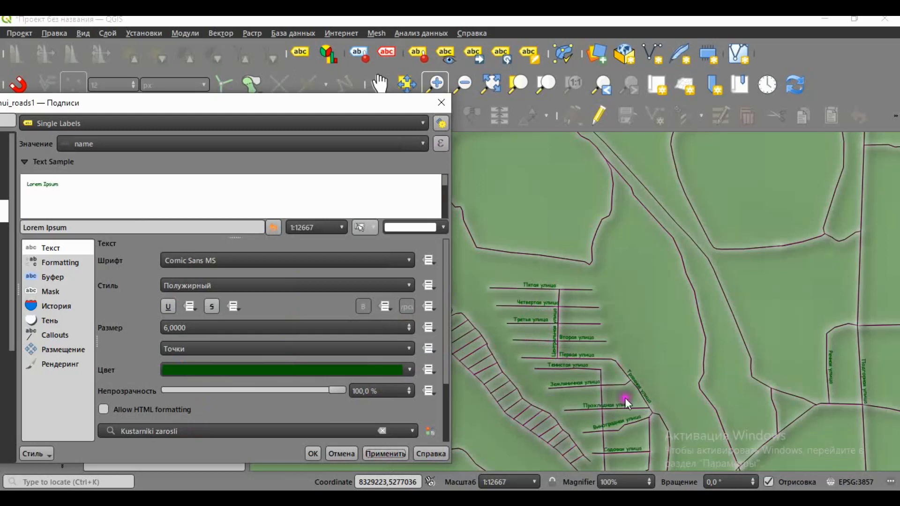
- Set the road label text size to 8 points and its opacity to 87.9 %, applying both to the map
left_click(407, 326)
left_click(407, 325)
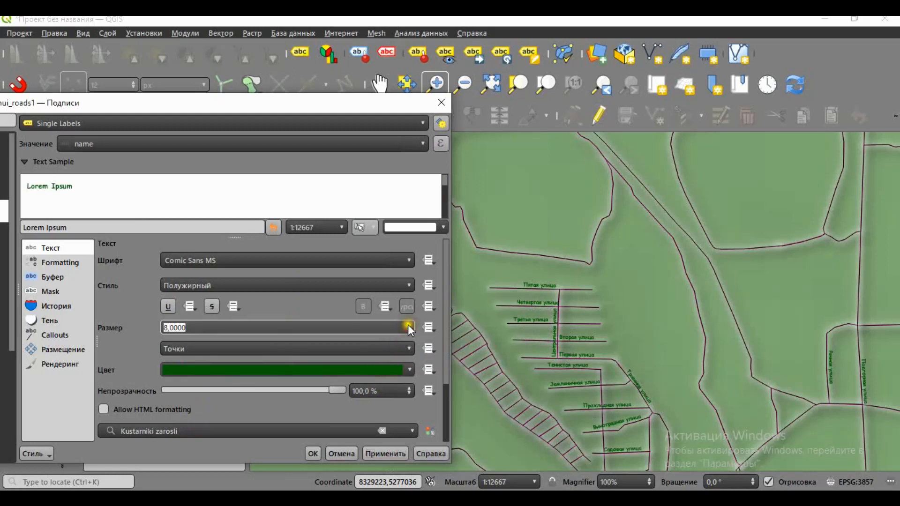
left_click(381, 453)
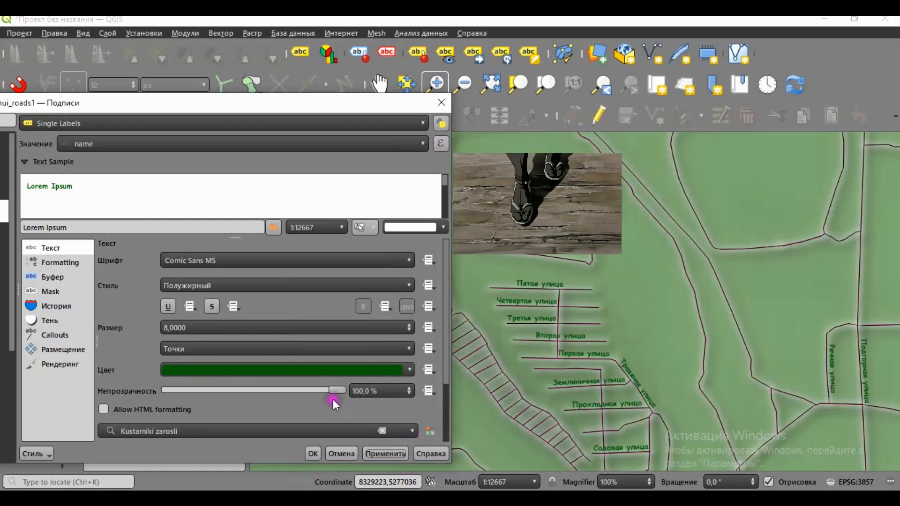
left_click_drag(339, 392, 319, 395)
left_click(377, 455)
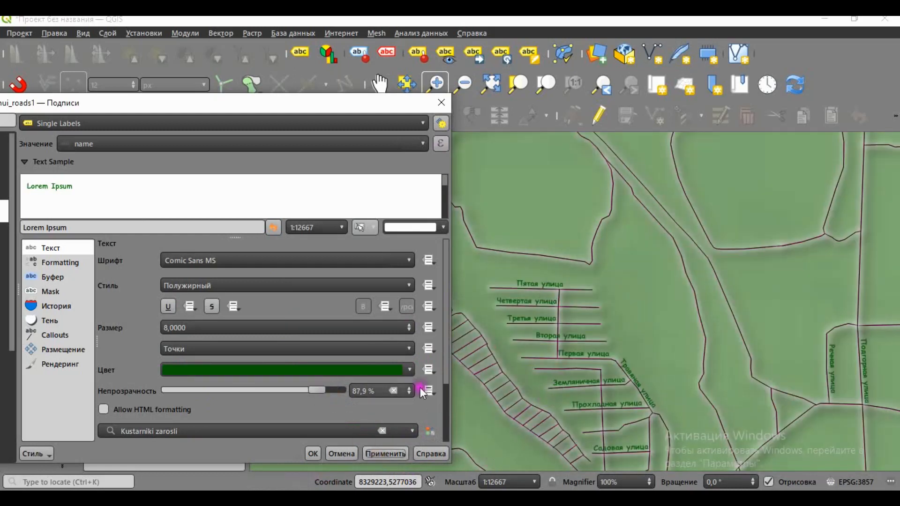
- Turn on the text buffer for the road labels and apply it to the map
left_click_drag(444, 375, 443, 445)
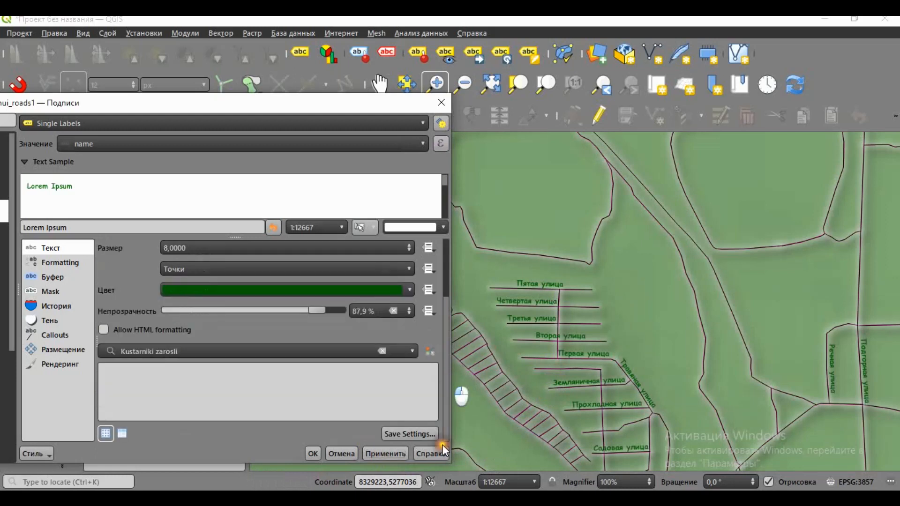
left_click(446, 376)
left_click_drag(447, 376, 442, 291)
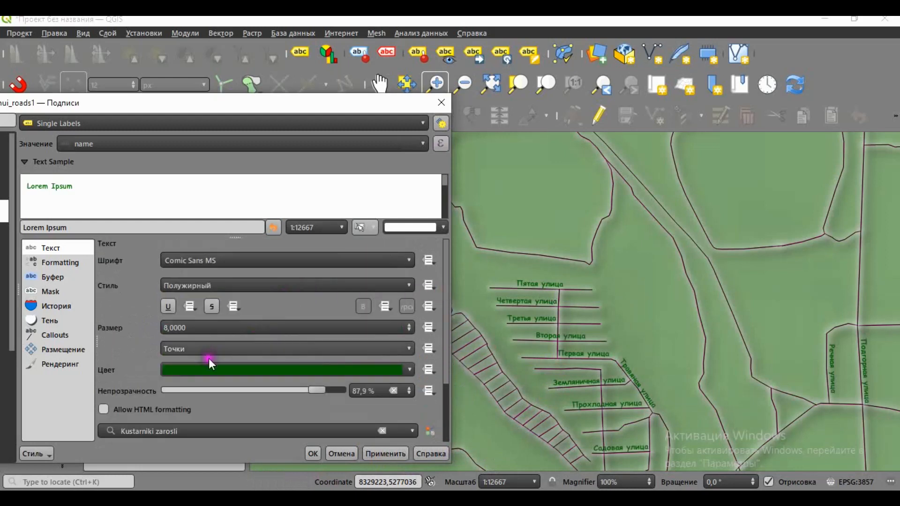
left_click(53, 278)
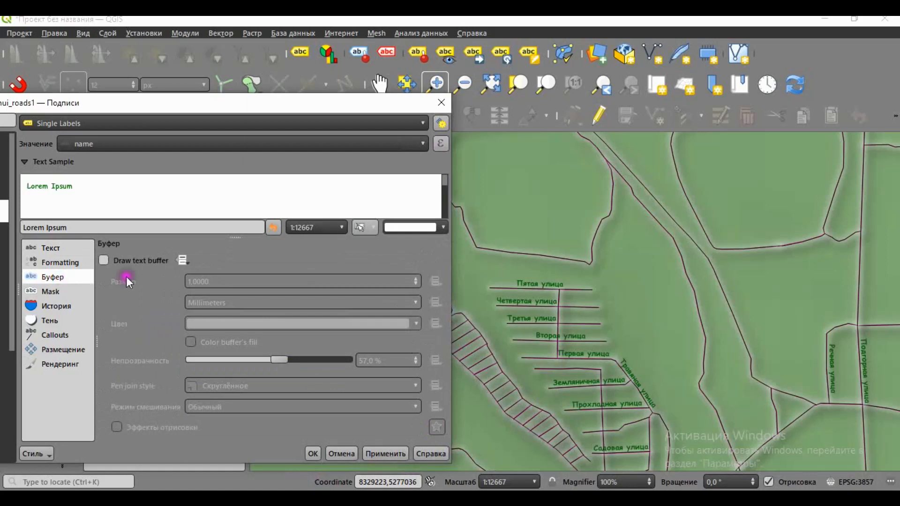
left_click(104, 260)
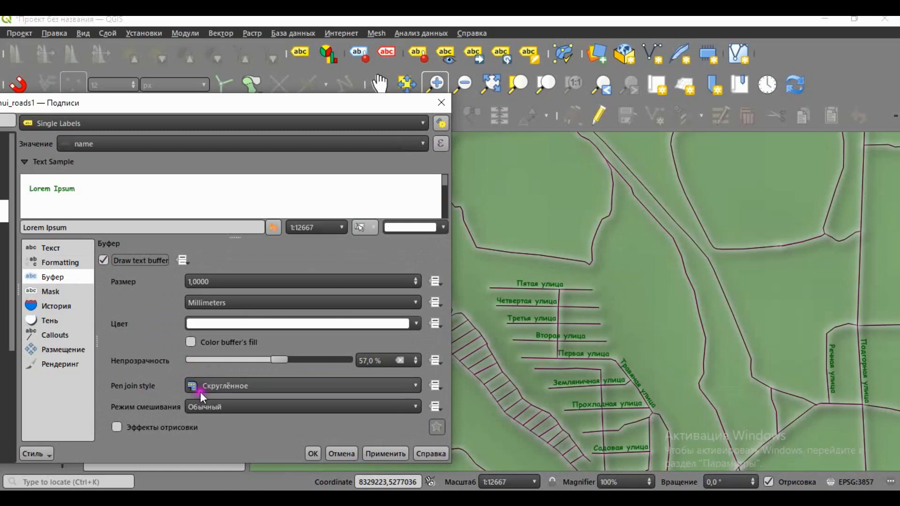
left_click(391, 454)
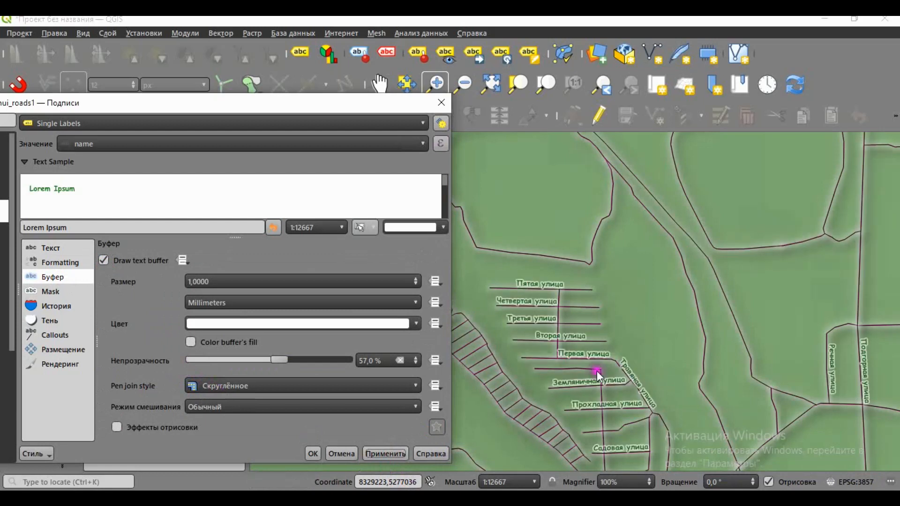
- Change the label buffer colour to bright green and apply it to the map
left_click(416, 324)
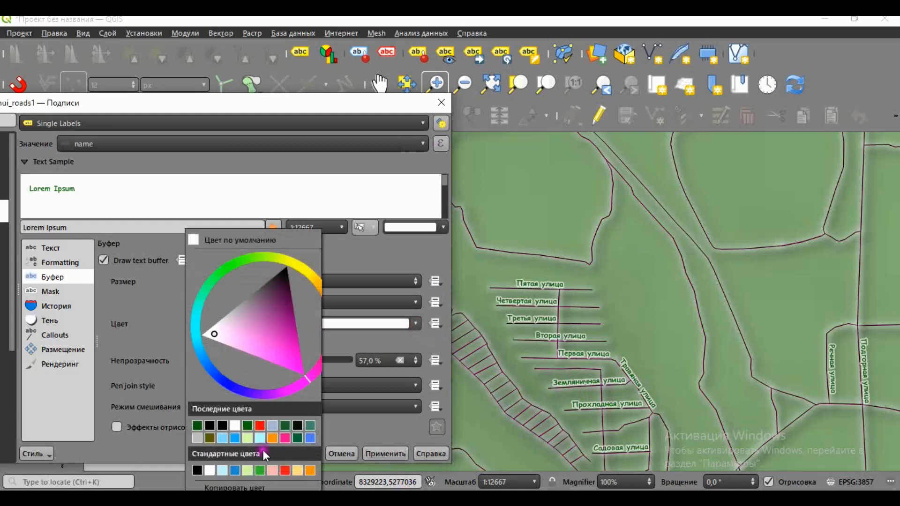
left_click(249, 270)
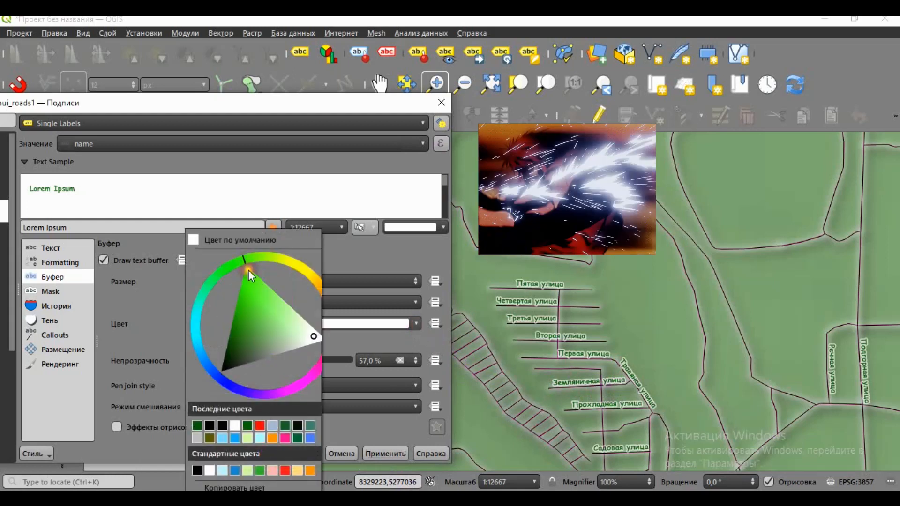
left_click(249, 270)
left_click(384, 451)
left_click(386, 453)
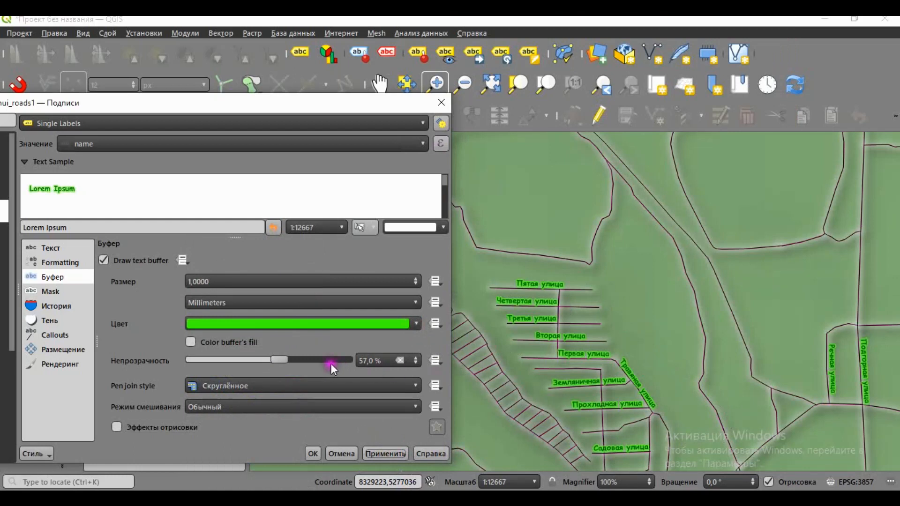
- Set the label buffer's opacity to 42.4 % and its pen join style to Острое, and apply the changes
left_click_drag(280, 359, 255, 362)
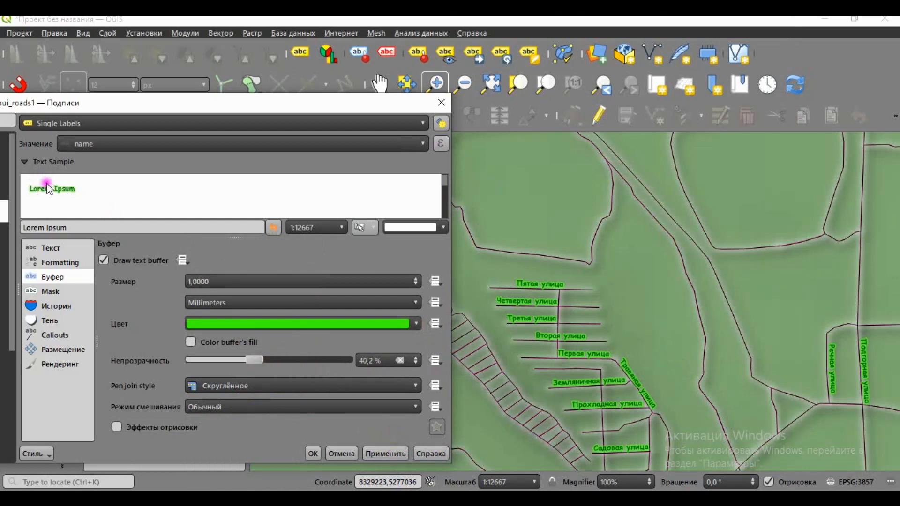
left_click_drag(261, 361, 278, 372)
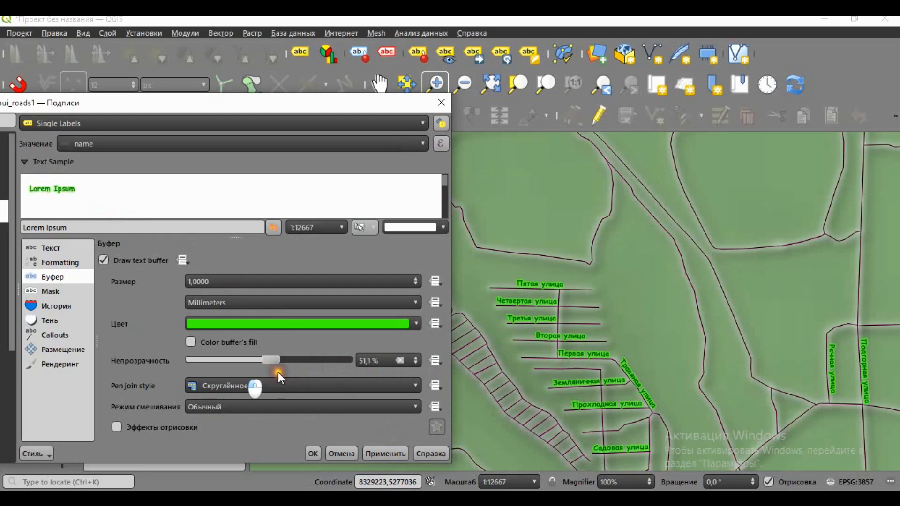
left_click(390, 454)
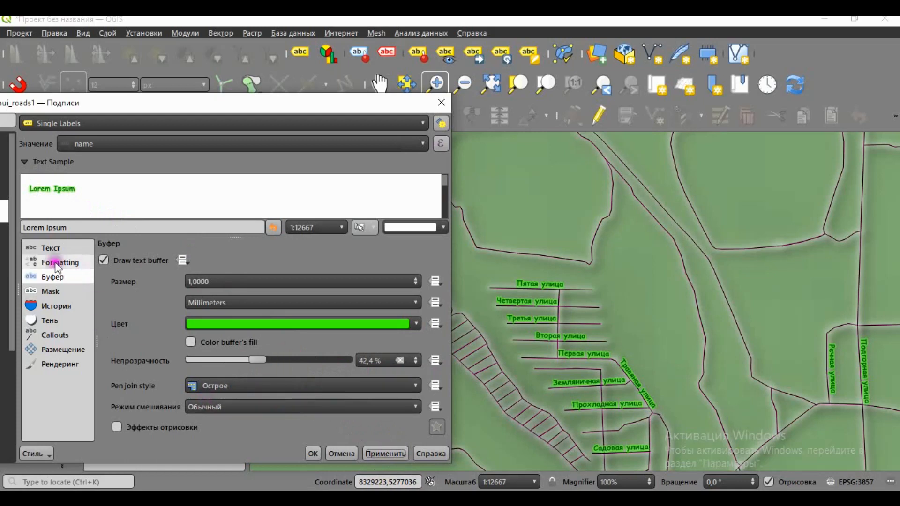
- Look through the label's Formatting, Mask, История and Тень settings and close the layer properties
left_click(57, 263)
left_click(55, 291)
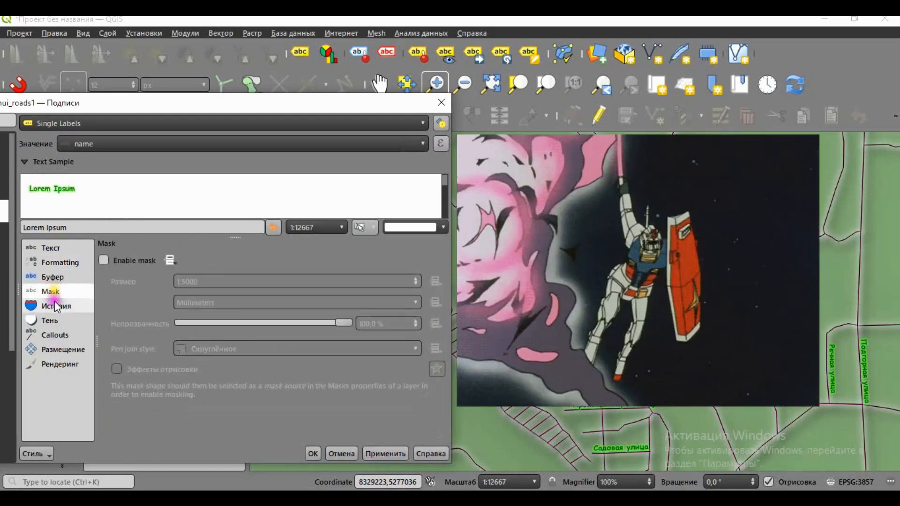
left_click(55, 305)
left_click(46, 322)
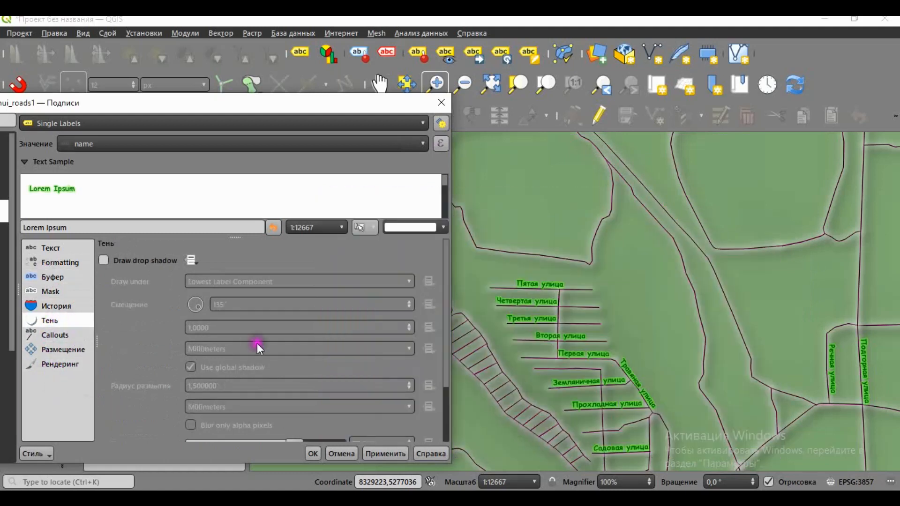
left_click(441, 102)
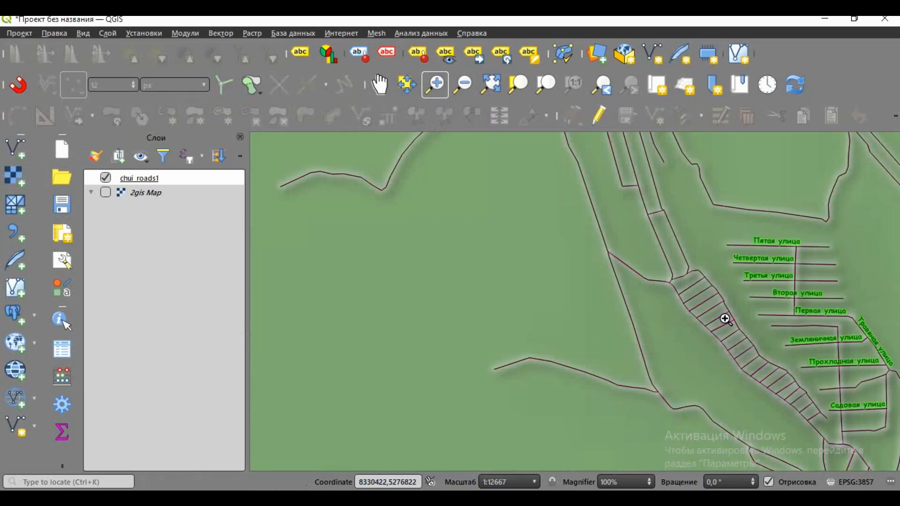
- Turn on the 2gis Map base layer beneath the labelled roads
key("ctrl+shift+p")
left_click_drag(709, 321, 413, 328)
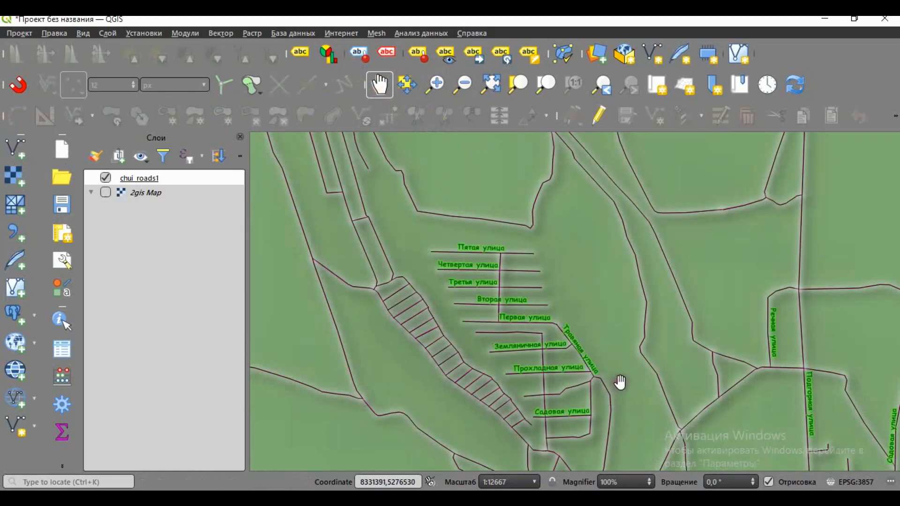
left_click_drag(620, 383, 550, 336)
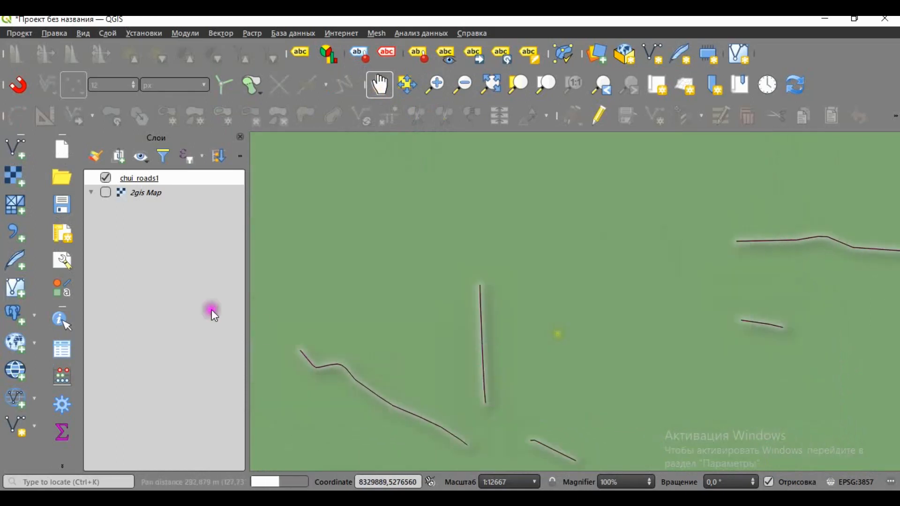
left_click(106, 192)
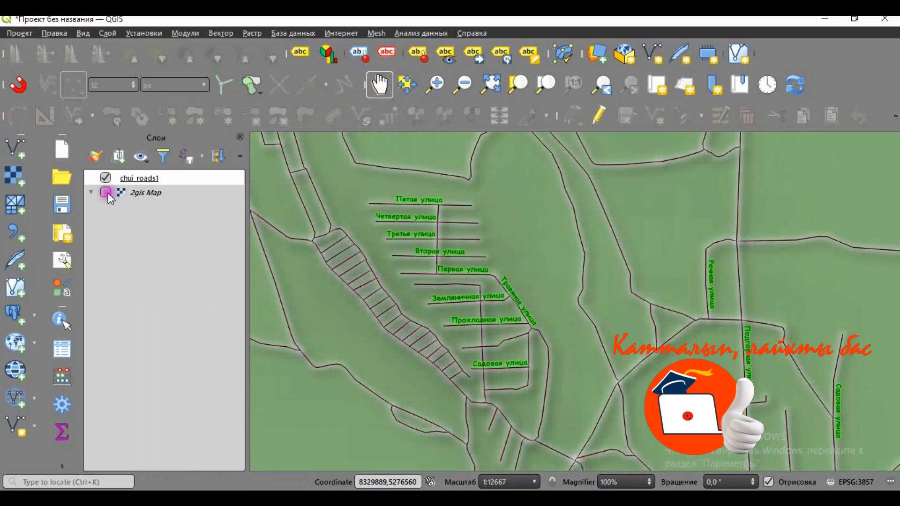